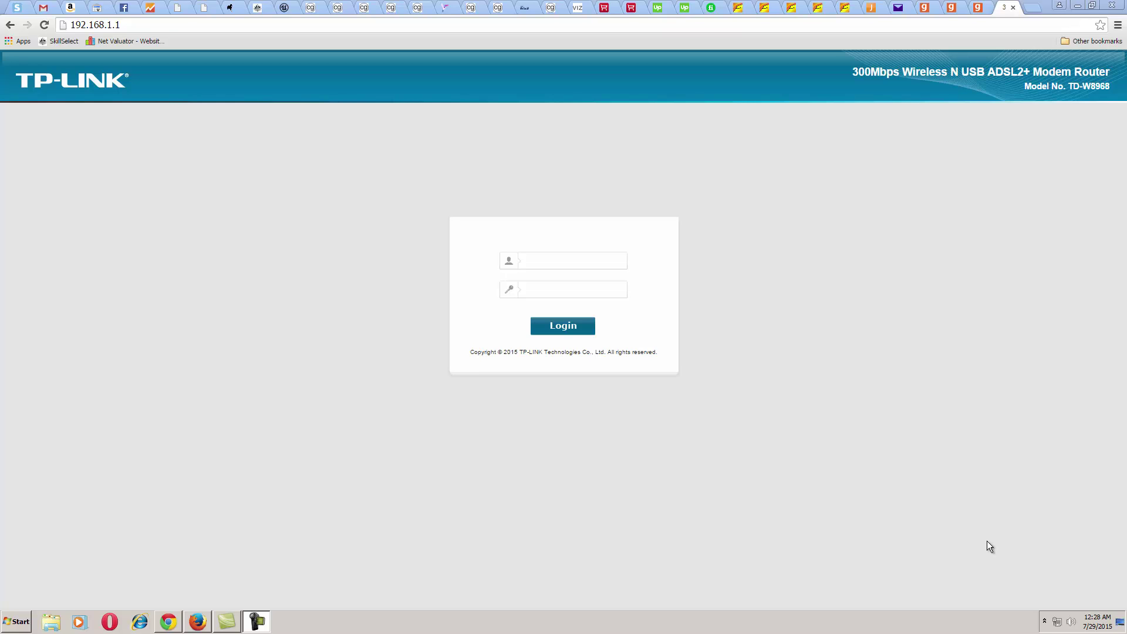
# Reload the router login page and enter the administrator username and password
pyautogui.click(326, 27)
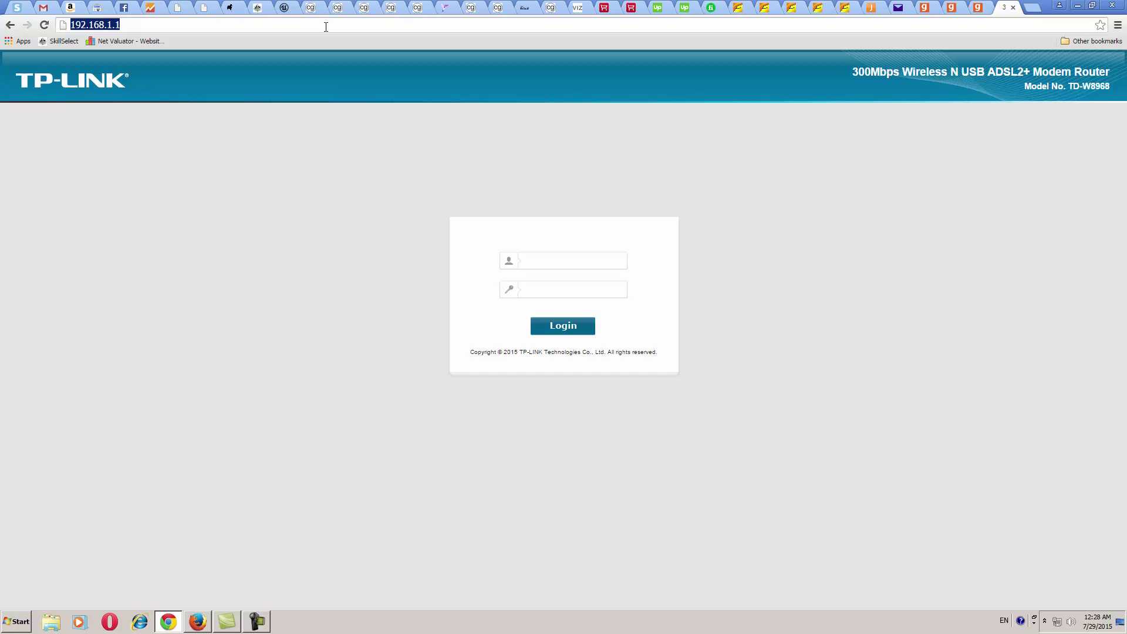
pyautogui.press('Return')
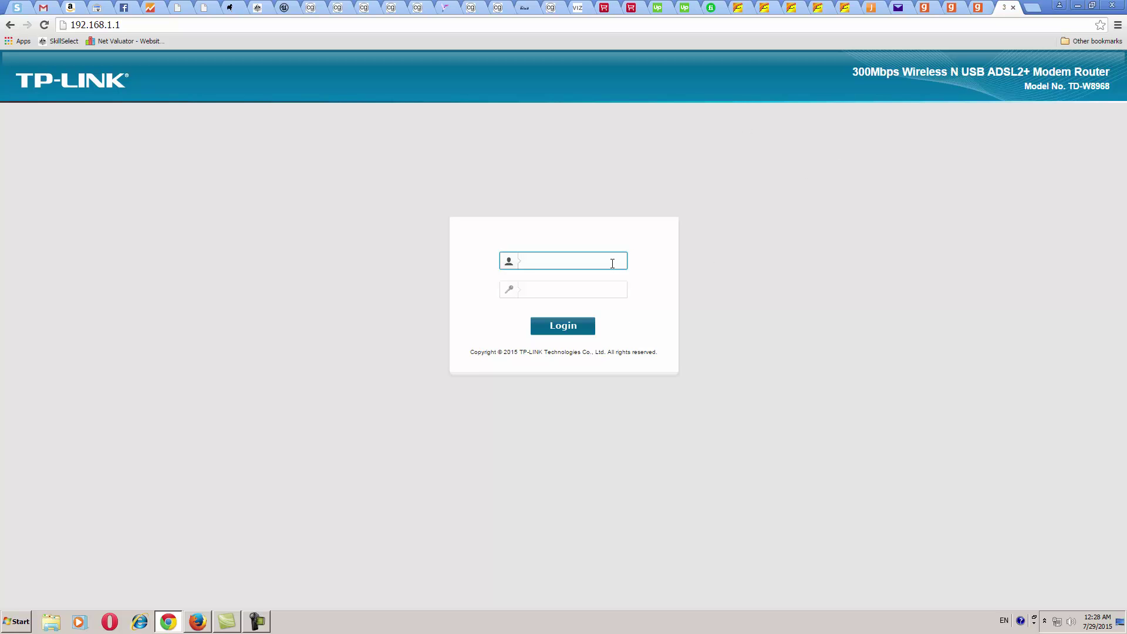
pyautogui.write('admin')
pyautogui.click(587, 291)
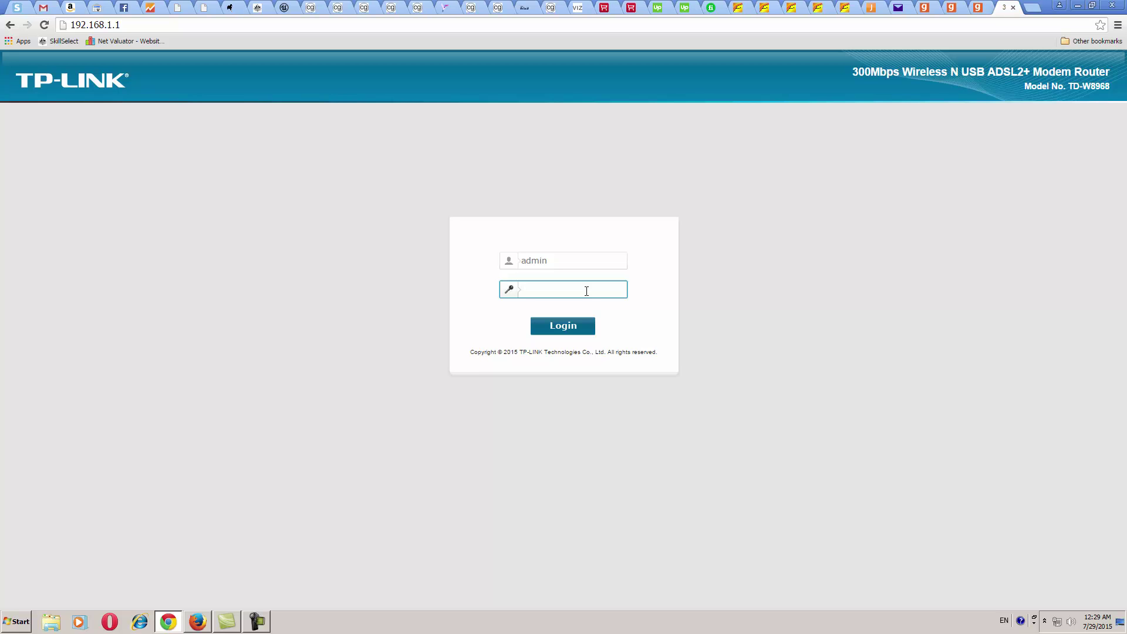
pyautogui.write('admin')
pyautogui.press('BackSpace')
pyautogui.press('BackSpace')
pyautogui.press('BackSpace')
pyautogui.press('BackSpace')
pyautogui.press('BackSpace')
pyautogui.write('*******')
# Log in to the router and launch the Quick Setup wizard
pyautogui.press('Return')
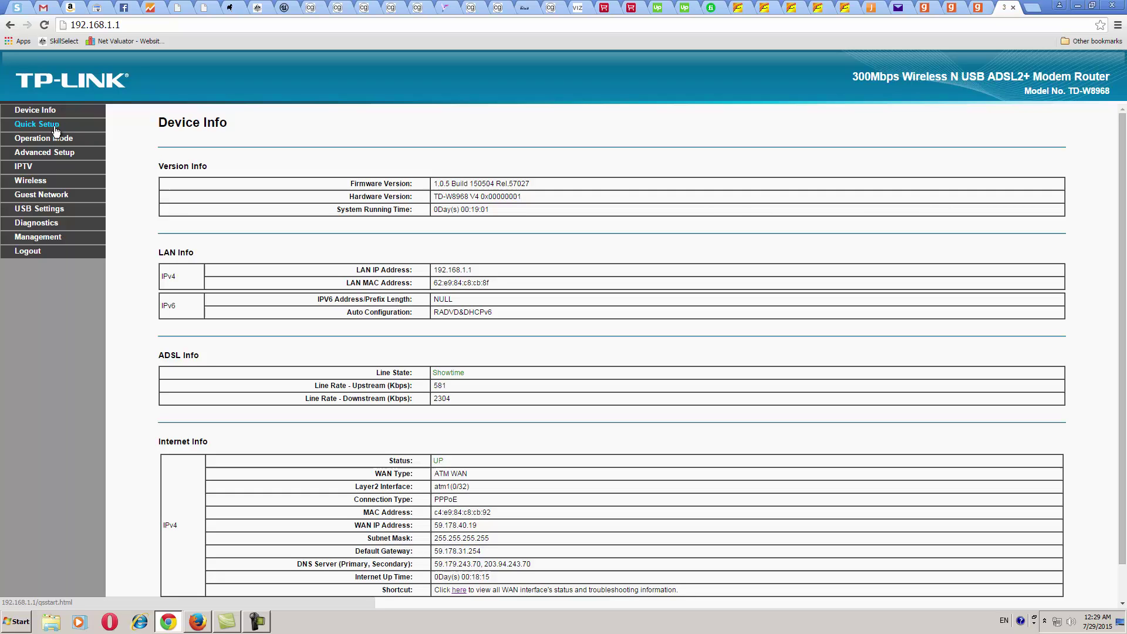
pyautogui.click(56, 128)
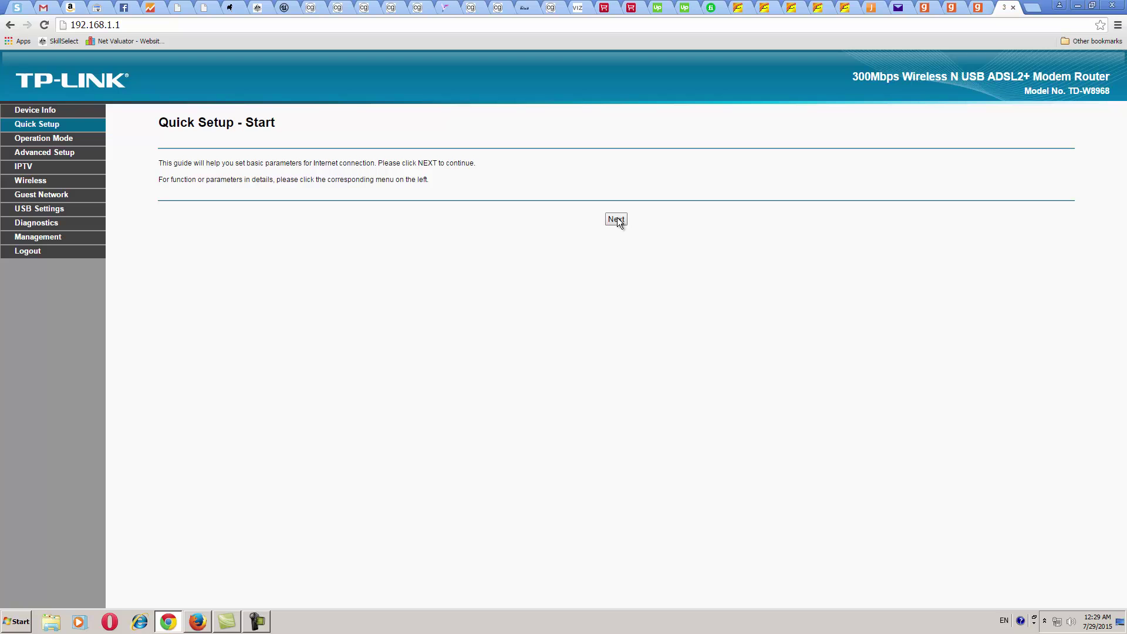
# Keep ADSL Modem Router Mode and disable 3G as backup access
pyautogui.click(616, 219)
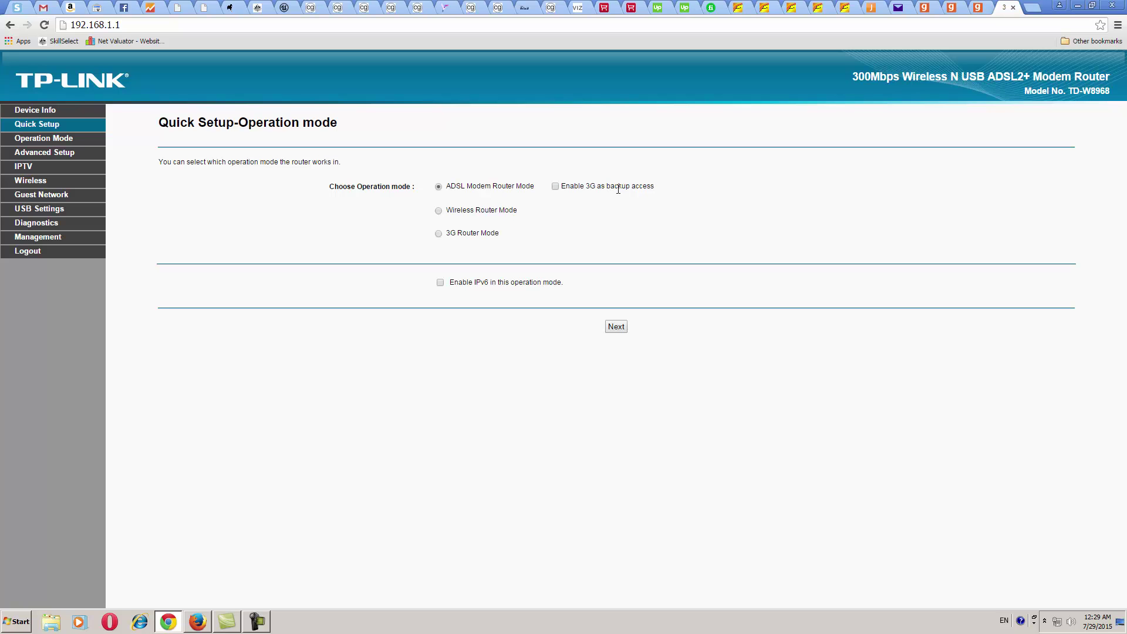
pyautogui.click(555, 188)
# Move to WAN Configurations and confirm Country India with ISP MTNL(PPPoE)
pyautogui.click(616, 328)
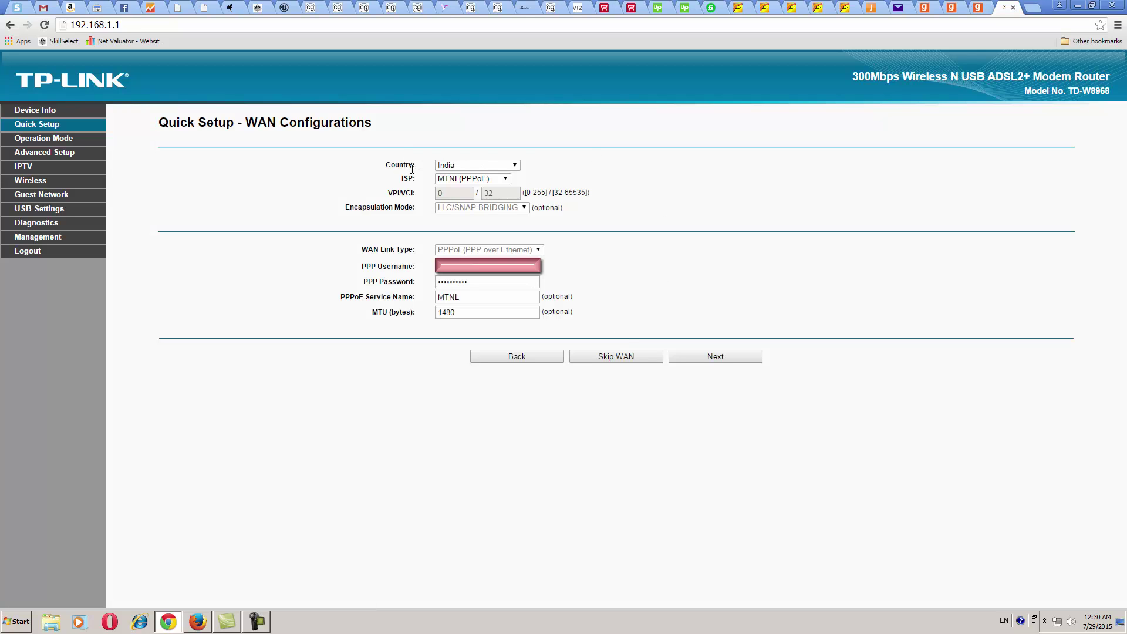
pyautogui.moveTo(410, 165); pyautogui.dragTo(392, 166)
pyautogui.moveTo(410, 179); pyautogui.dragTo(403, 182)
pyautogui.click(503, 180)
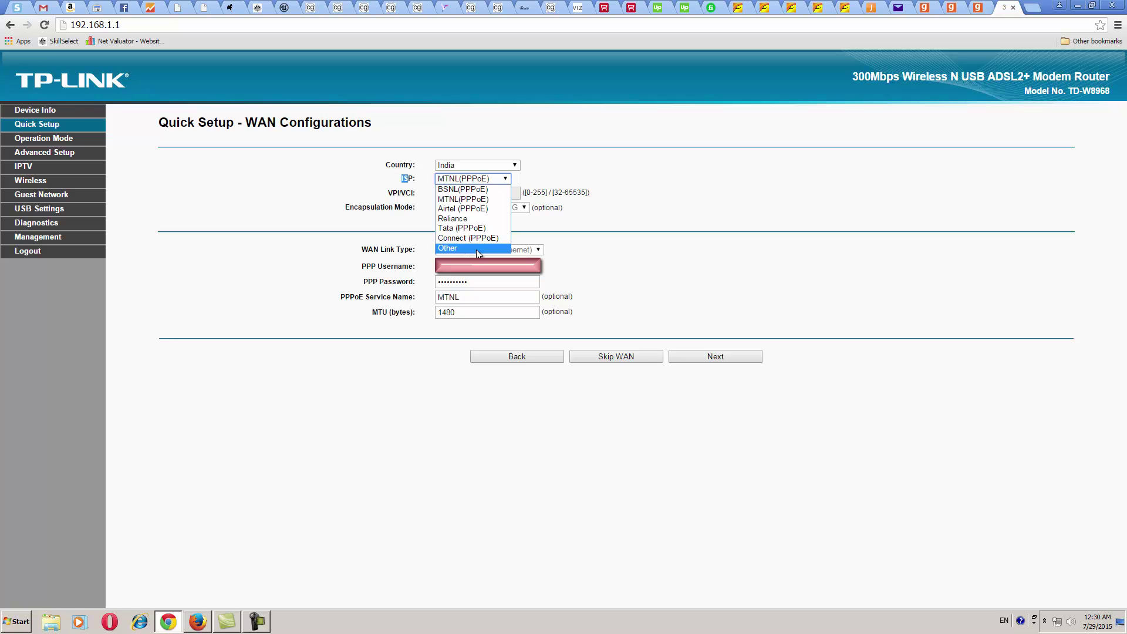
pyautogui.click(679, 220)
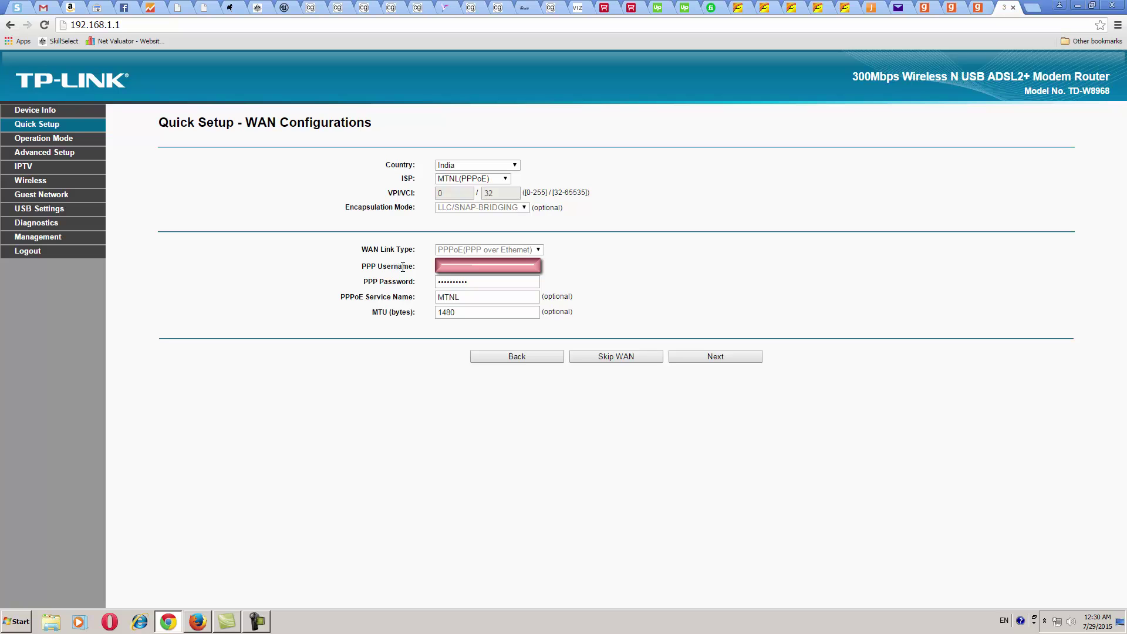
# Review the prefilled PPP username, PPP password and MTU 1480
pyautogui.moveTo(402, 267); pyautogui.dragTo(387, 262)
pyautogui.click(470, 273)
pyautogui.moveTo(404, 283); pyautogui.dragTo(388, 283)
pyautogui.doubleClick(440, 282)
pyautogui.click(476, 283)
pyautogui.doubleClick(460, 312)
# Advance to Wireless Configurations and review the wireless network name
pyautogui.click(724, 359)
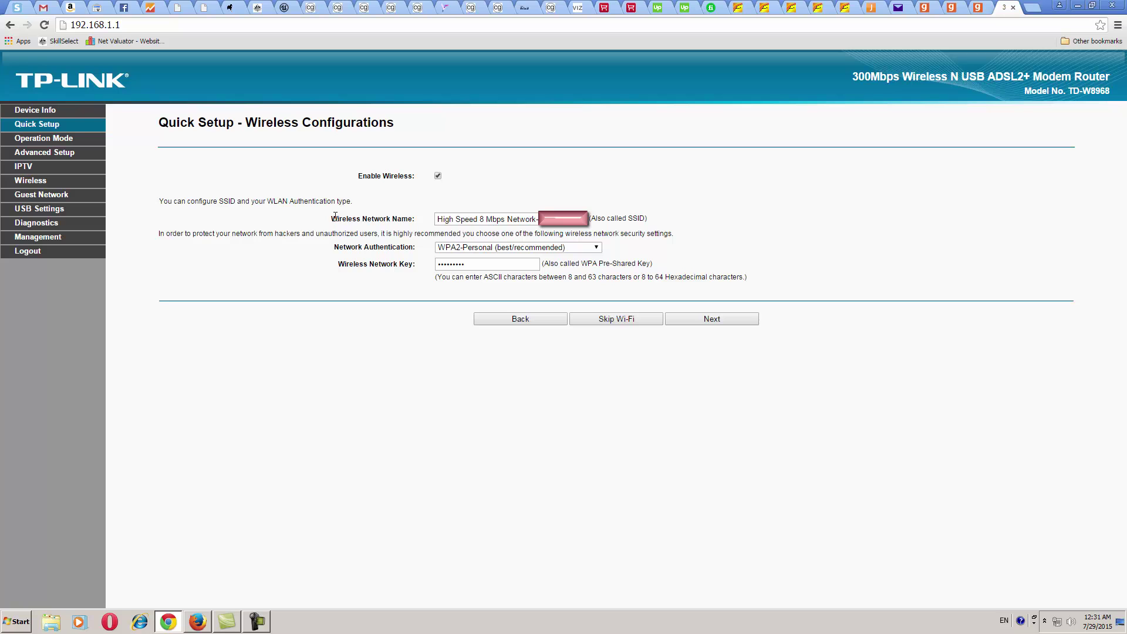
pyautogui.moveTo(332, 219); pyautogui.dragTo(399, 222)
pyautogui.moveTo(398, 221); pyautogui.dragTo(404, 220)
# Keep WPA2-Personal network authentication and place the cursor in the Wireless Network Key field
pyautogui.moveTo(347, 247); pyautogui.dragTo(405, 256)
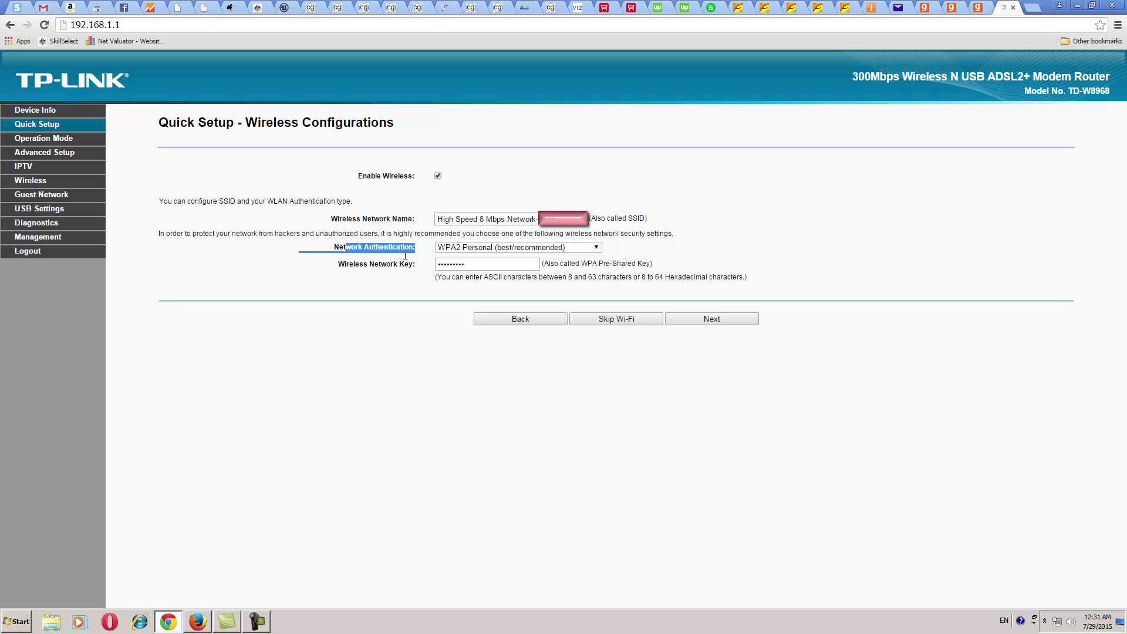
pyautogui.click(586, 247)
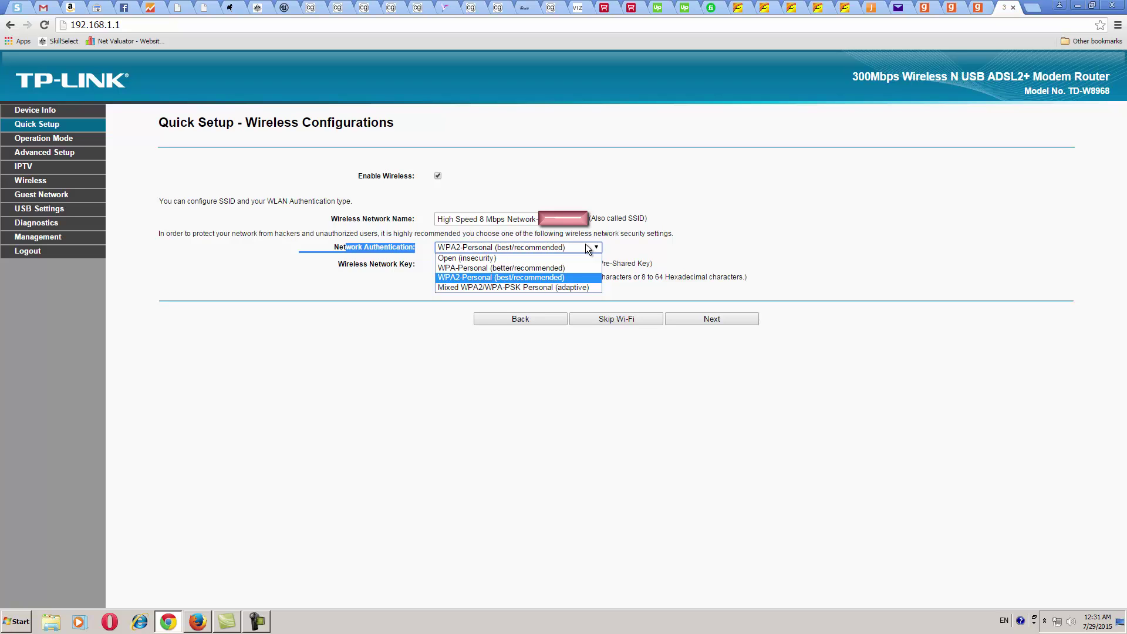
pyautogui.click(586, 244)
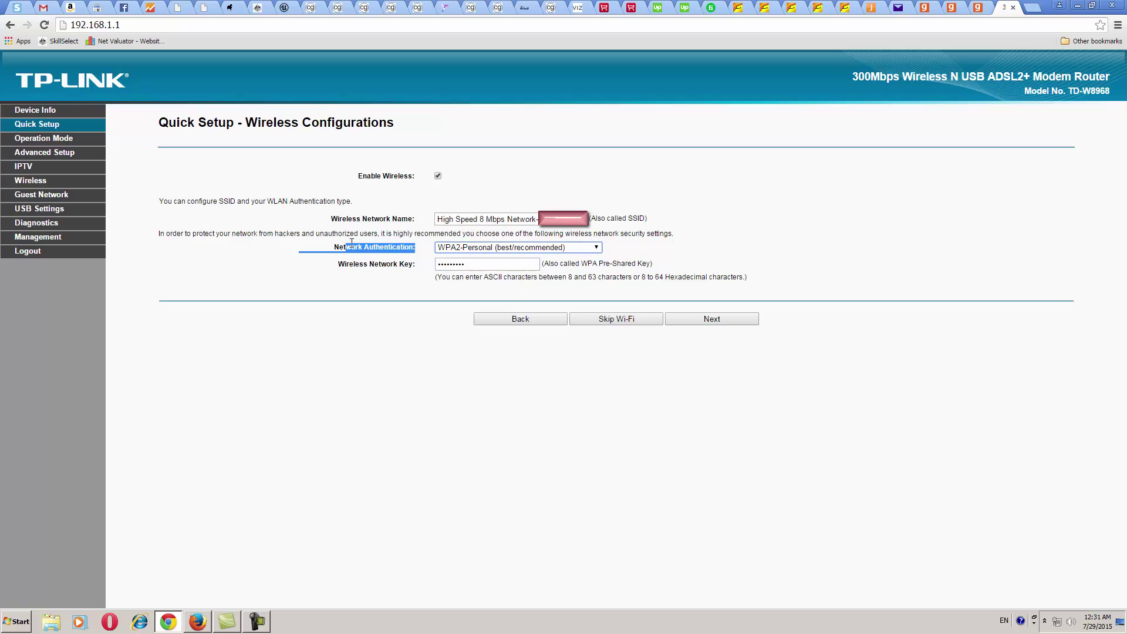
pyautogui.moveTo(359, 264); pyautogui.dragTo(387, 264)
pyautogui.click(497, 270)
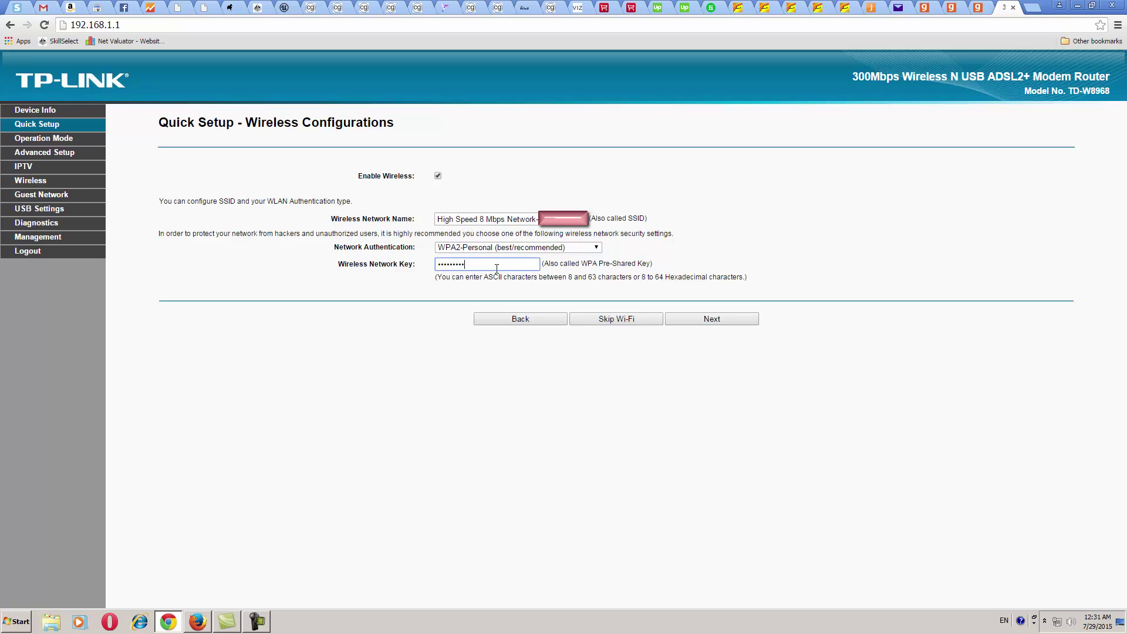